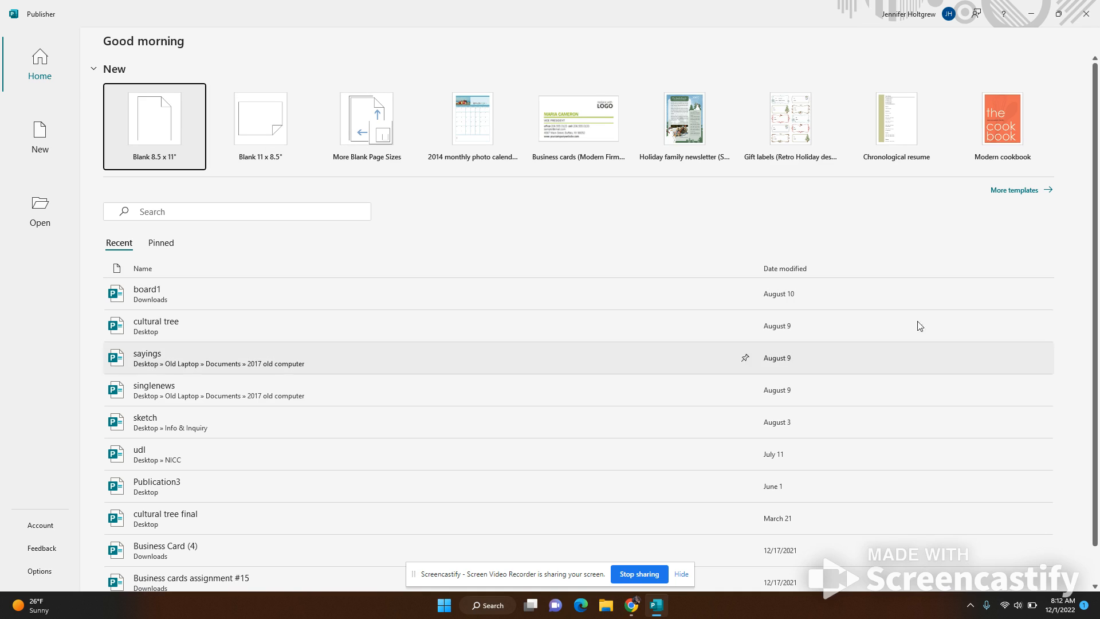
Create a blank 8.5 x 11" publication and draw a text box about 6.16 x 2.37 in at the page's upper margin corner
{"action": "left_click", "coordinate": [173, 130]}
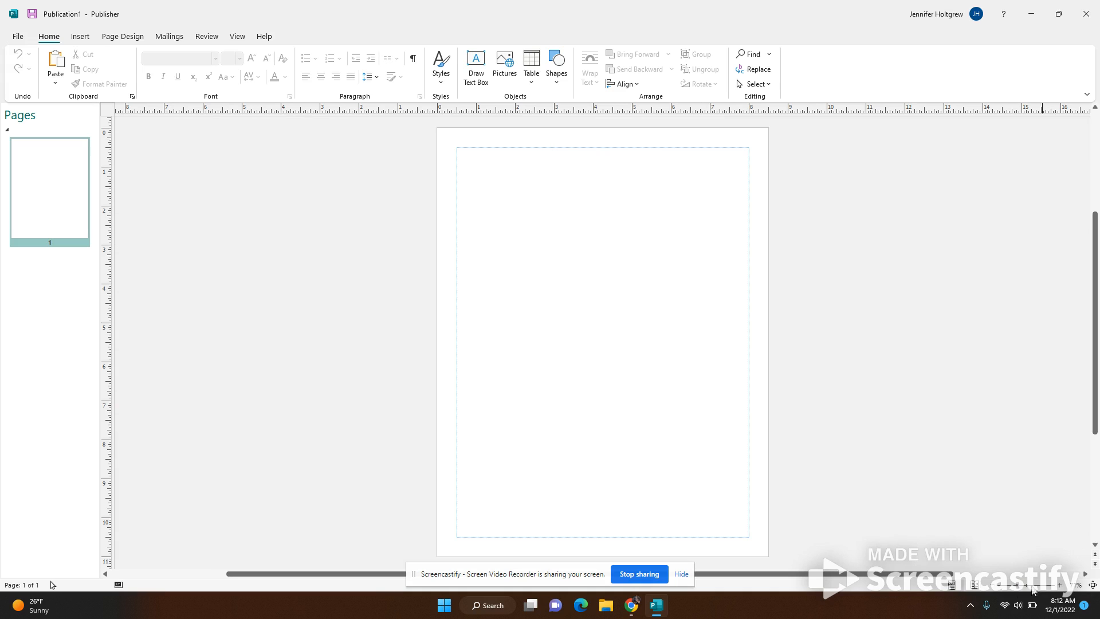
{"action": "left_click", "coordinate": [1061, 586]}
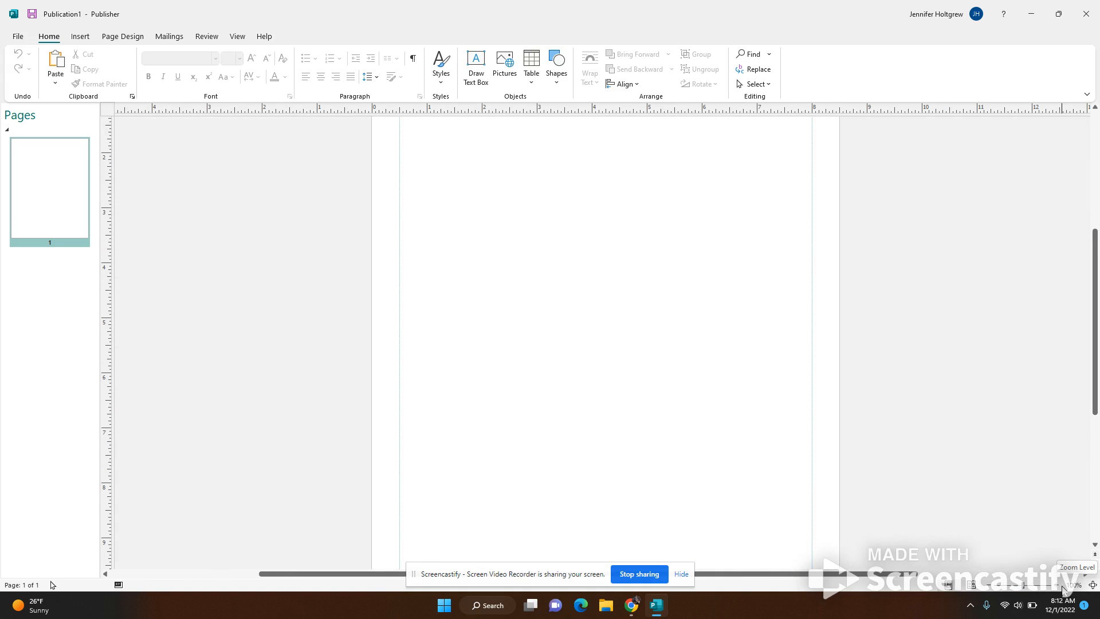
{"action": "left_click", "coordinate": [1061, 586]}
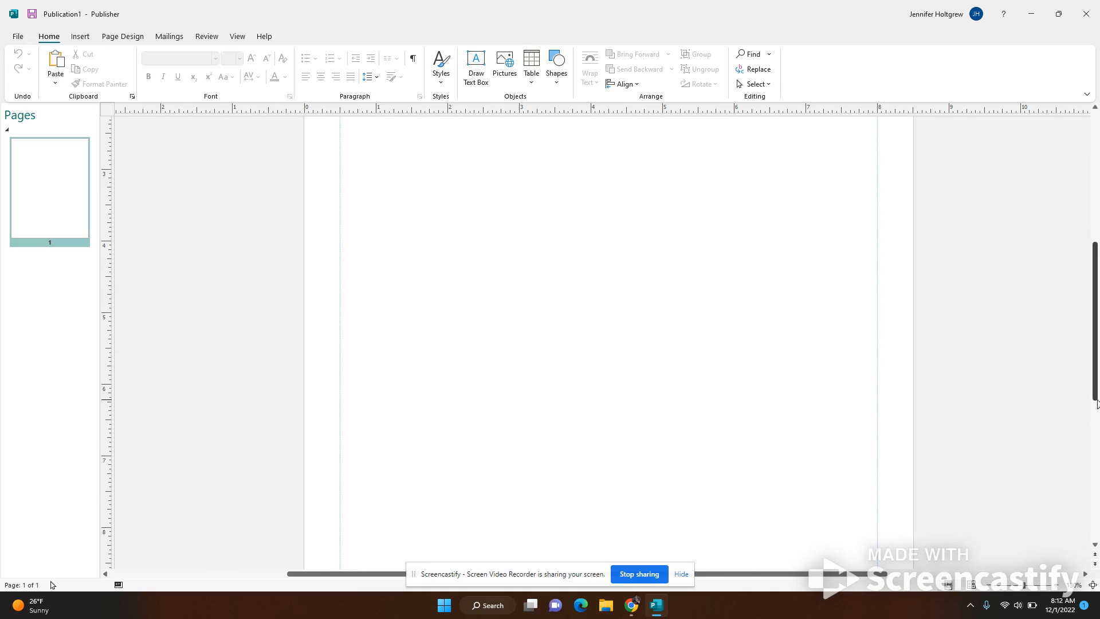
{"action": "left_click_drag", "start_coordinate": [1096, 397], "coordinate": [1095, 334]}
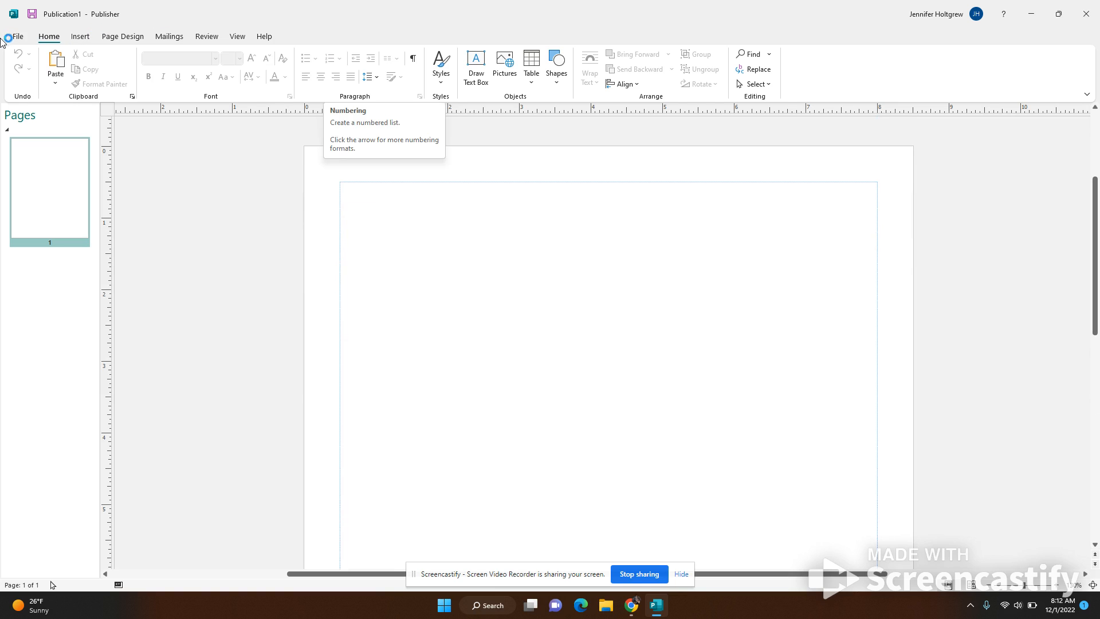
{"action": "left_click", "coordinate": [477, 66]}
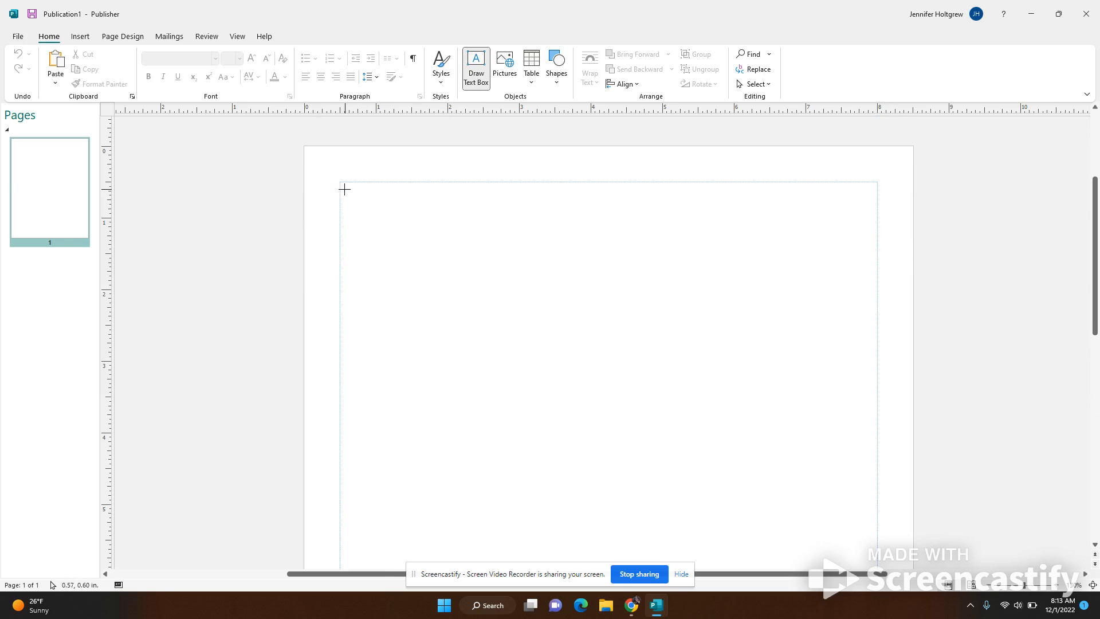
{"action": "left_click_drag", "start_coordinate": [342, 188], "coordinate": [785, 360]}
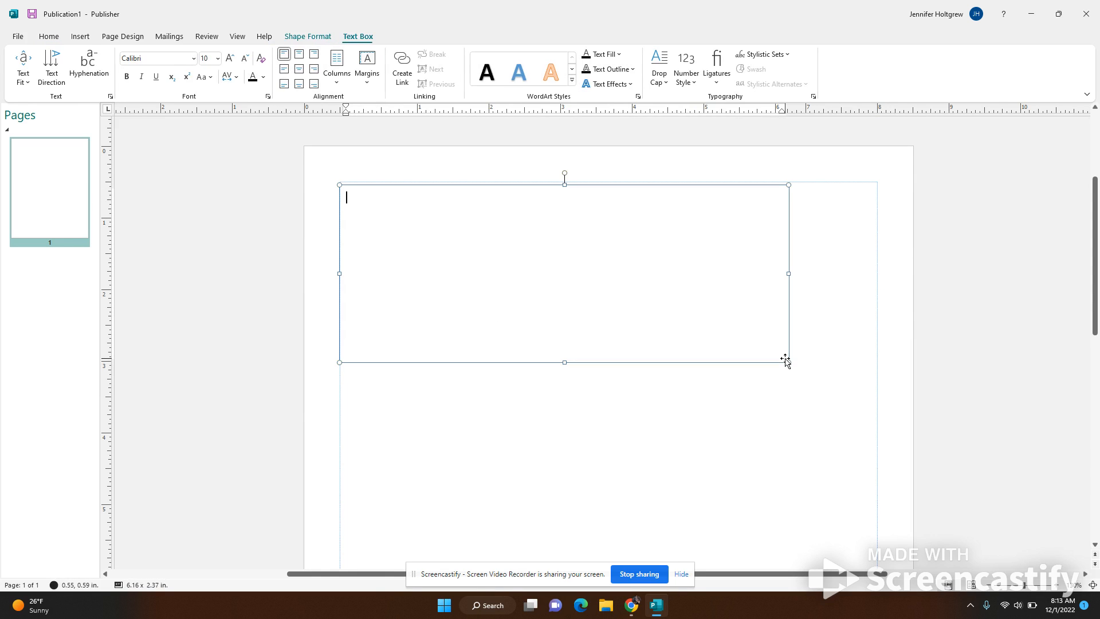
Try to enter text on the empty page area outside the text box
{"action": "left_click", "coordinate": [533, 452]}
{"action": "key", "text": "a"}
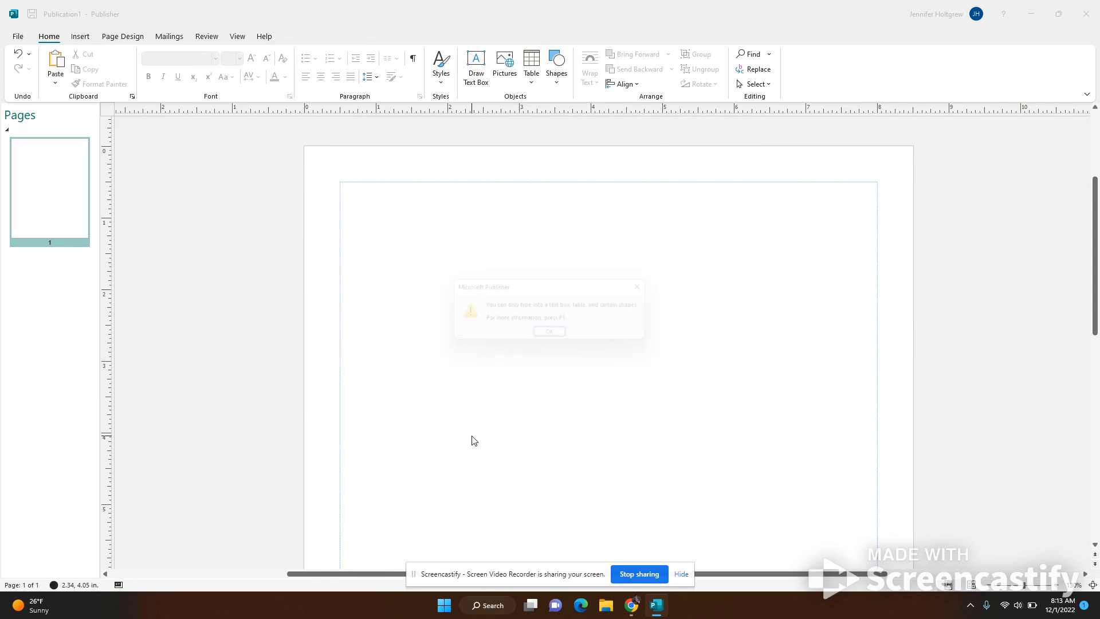
{"action": "left_click", "coordinate": [656, 285]}
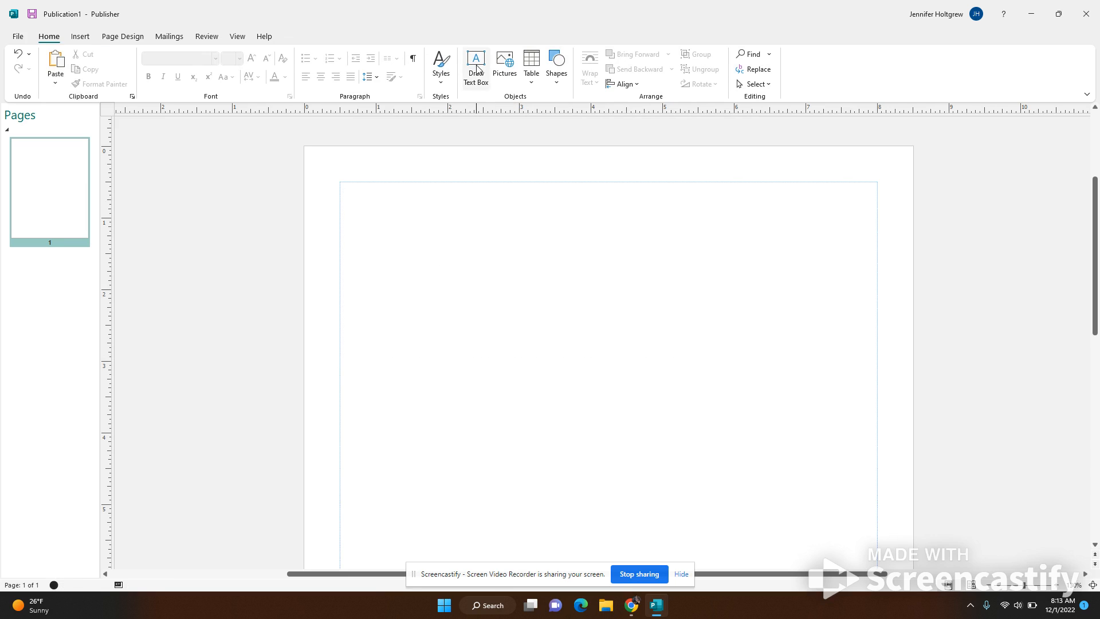
Enter "You can type now." in the text box and choose the Bodoni MT Black font at the end of the text
{"action": "left_click", "coordinate": [381, 194]}
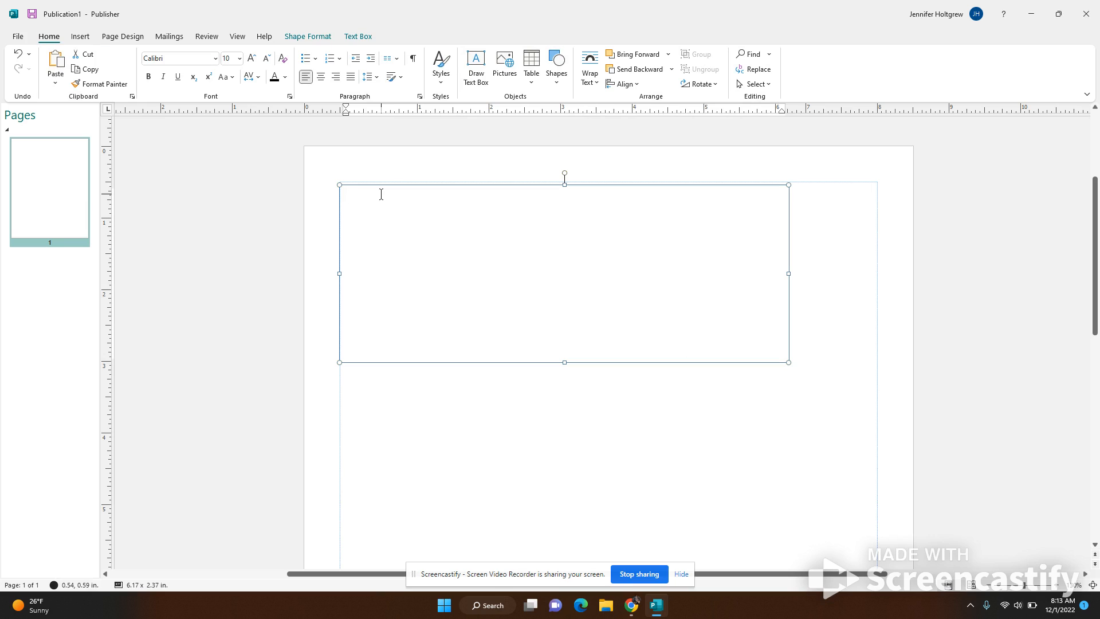
{"action": "type", "text": "You can type now."}
{"action": "left_click", "coordinate": [215, 59]}
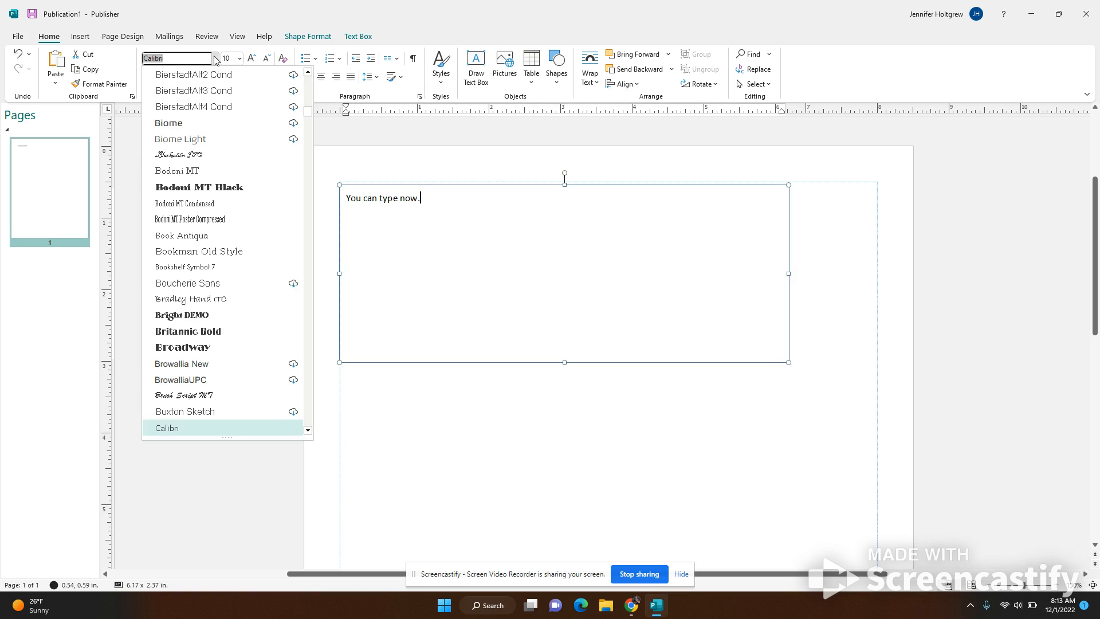
{"action": "left_click", "coordinate": [196, 187]}
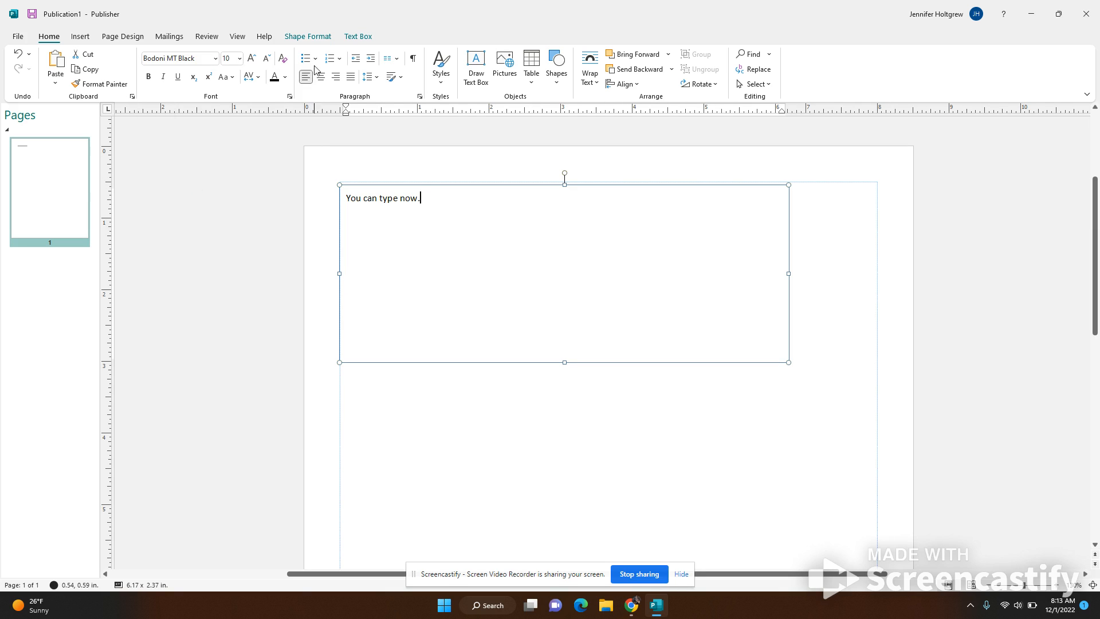
{"action": "left_click", "coordinate": [485, 433]}
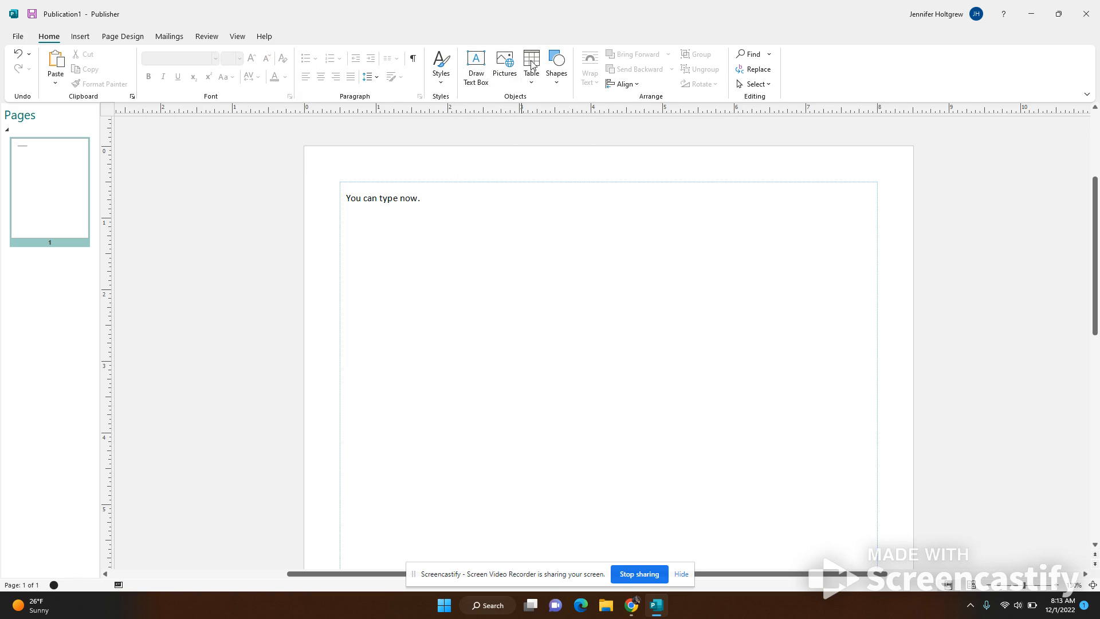
Examine the options for inserting shapes, tables, pictures and additional pages
{"action": "left_click", "coordinate": [553, 64]}
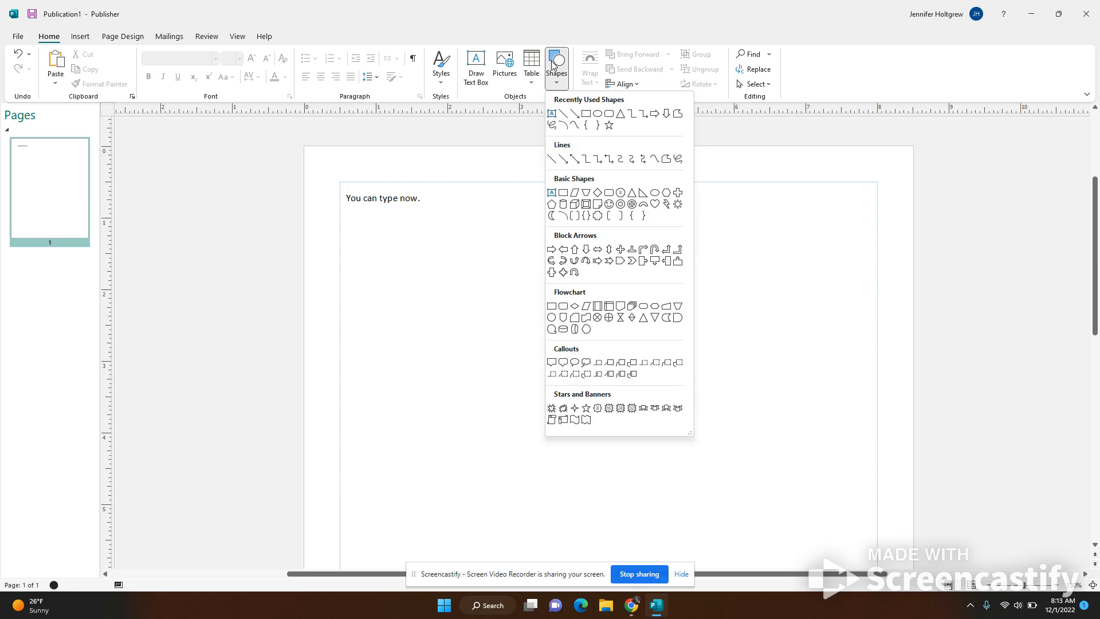
{"action": "left_click", "coordinate": [535, 64]}
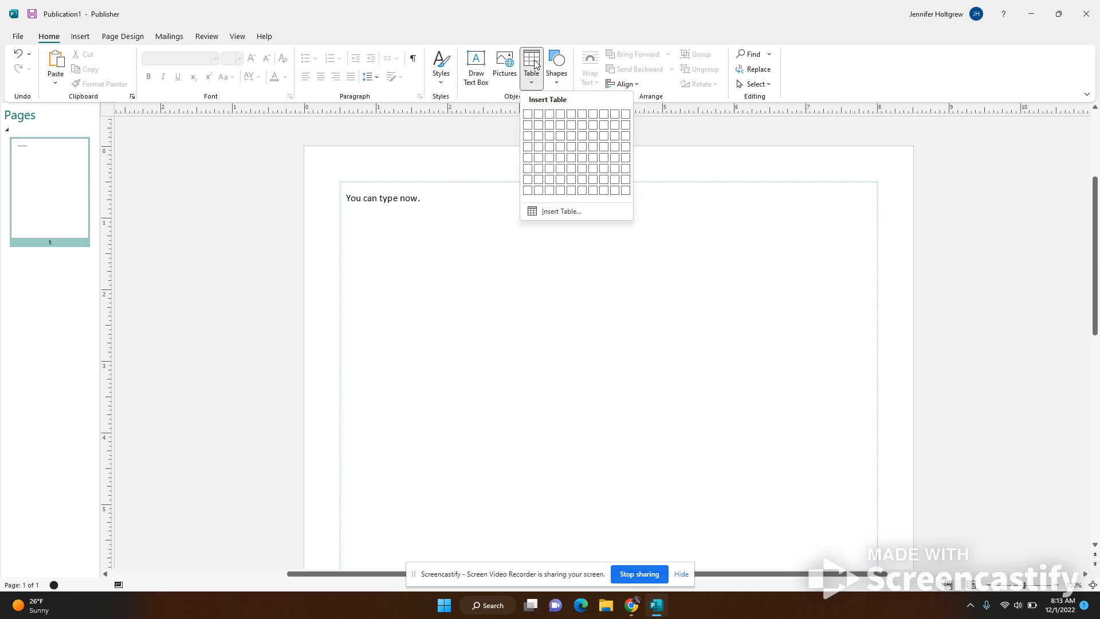
{"action": "left_click", "coordinate": [508, 64]}
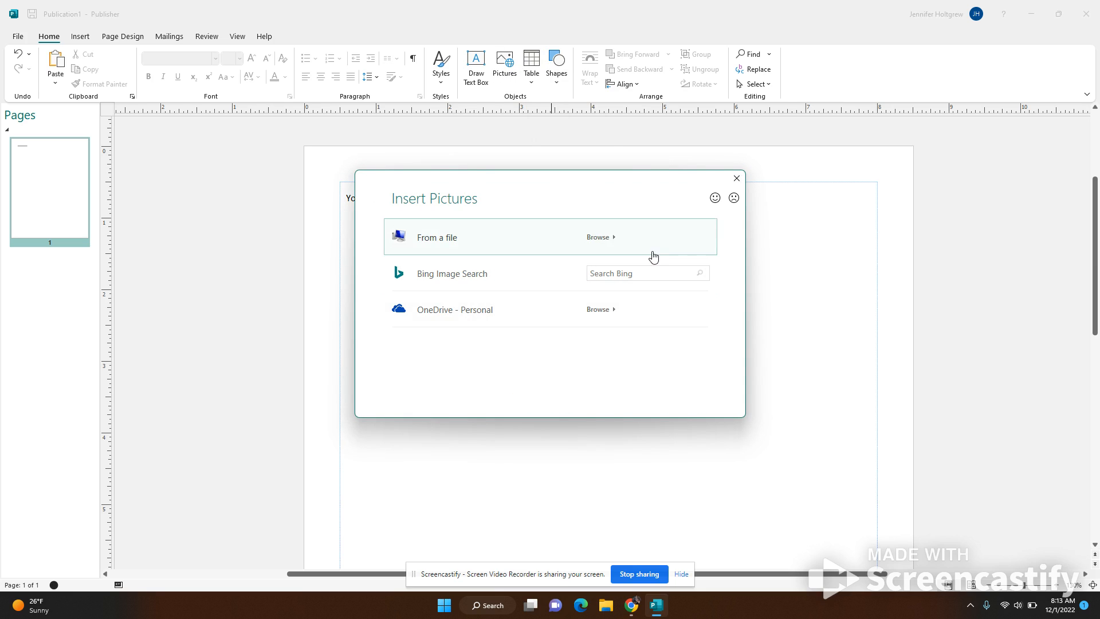
{"action": "left_click", "coordinate": [738, 179]}
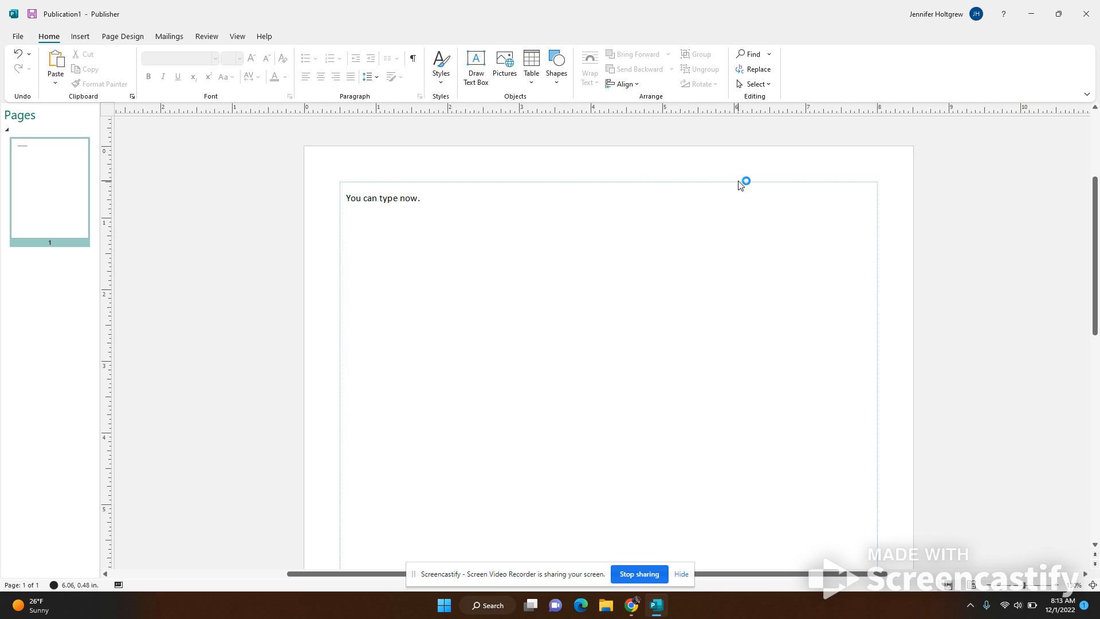
{"action": "left_click", "coordinate": [80, 37]}
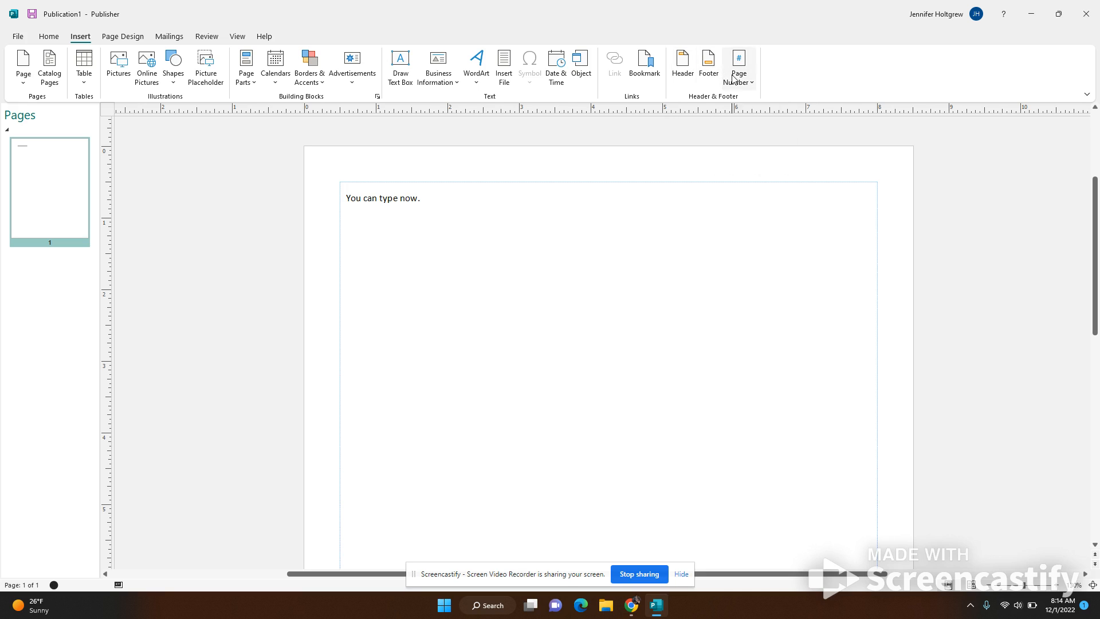
{"action": "left_click", "coordinate": [22, 83]}
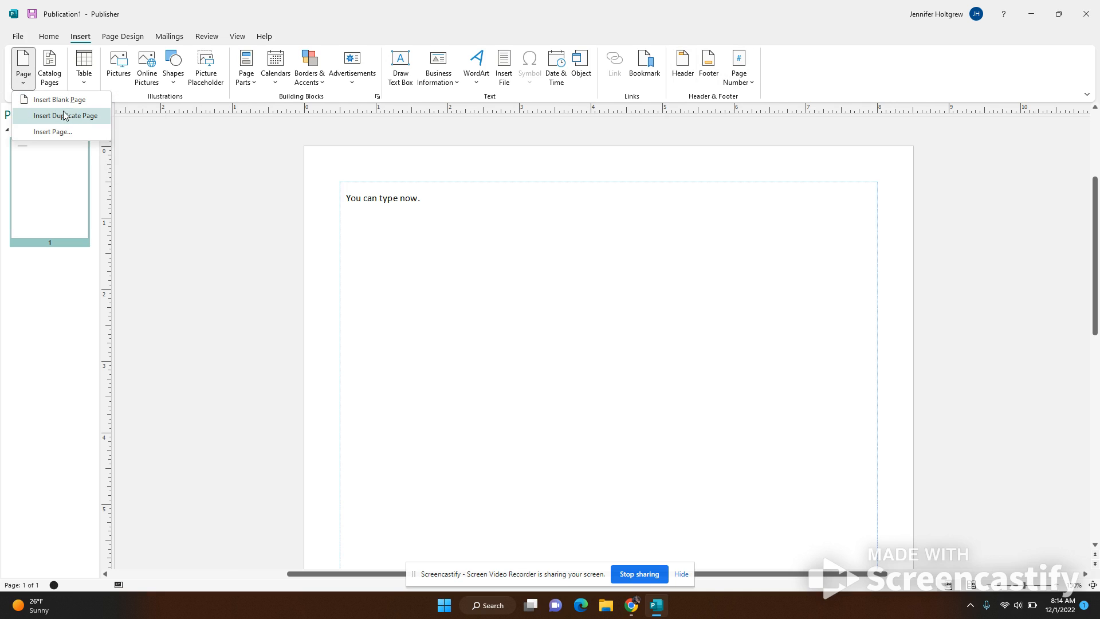
Apply the Oriel color scheme to the publication
{"action": "left_click", "coordinate": [136, 39]}
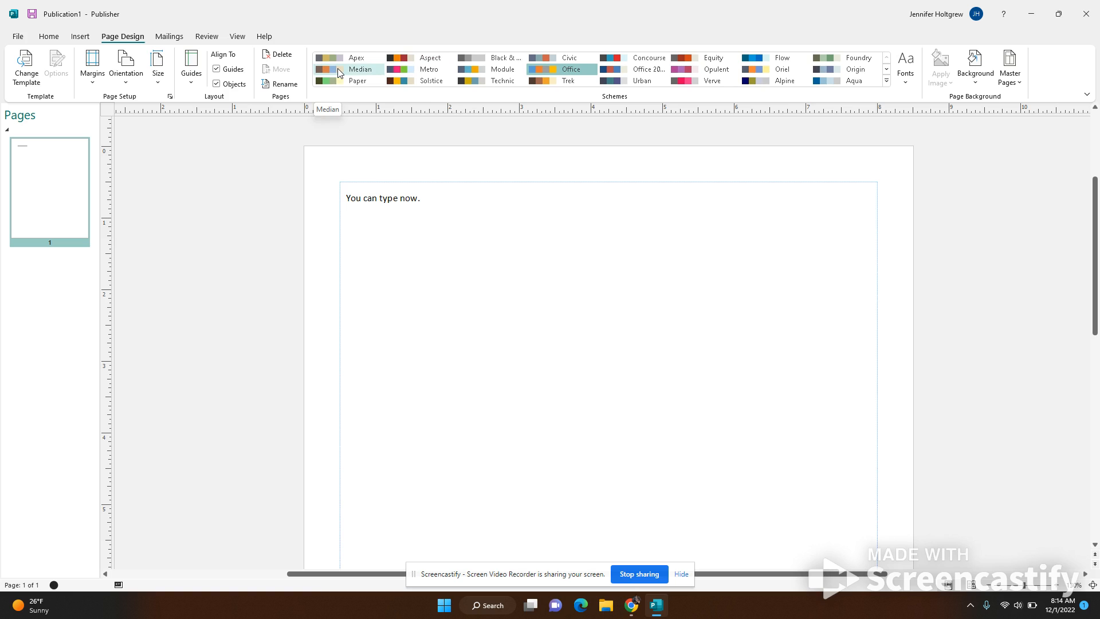
{"action": "left_click", "coordinate": [752, 73]}
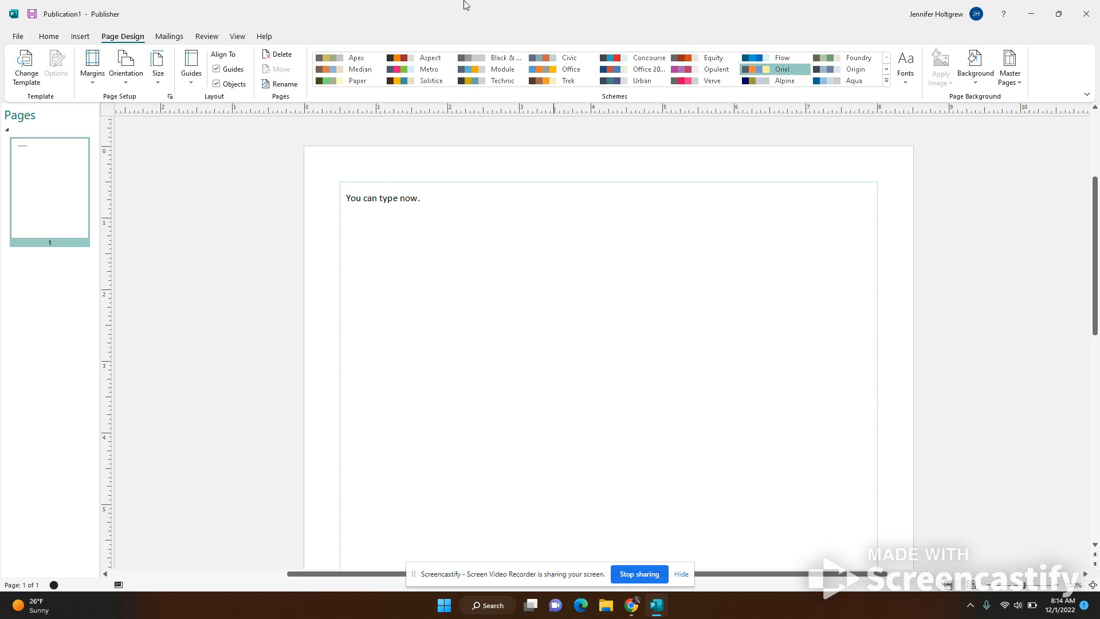
Review the available mailing, proofing, view and help commands
{"action": "left_click", "coordinate": [167, 38]}
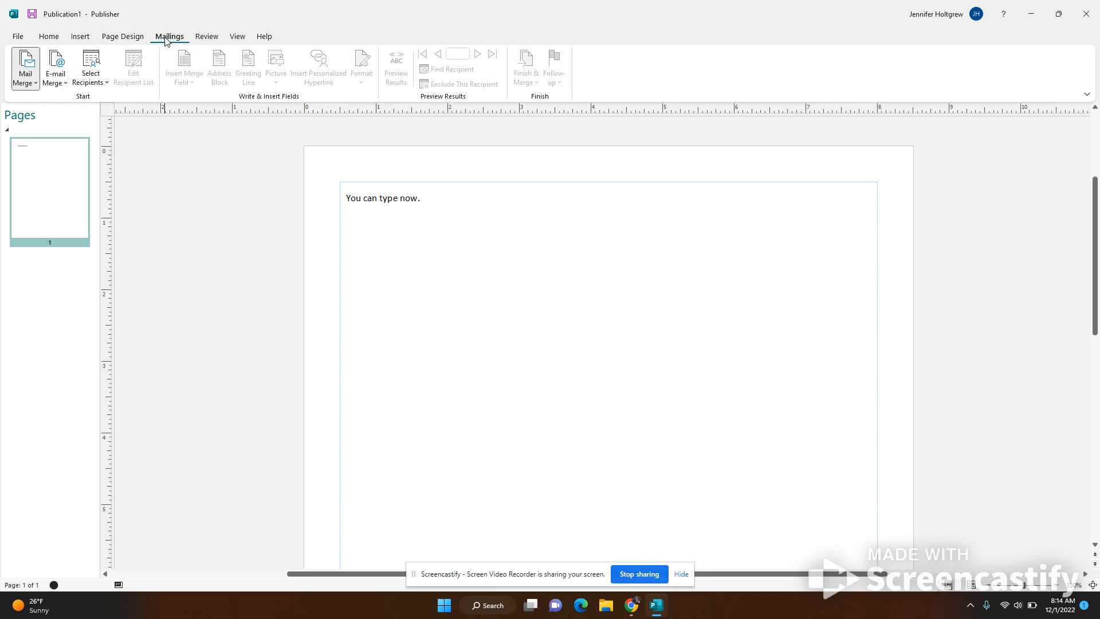
{"action": "left_click", "coordinate": [209, 38]}
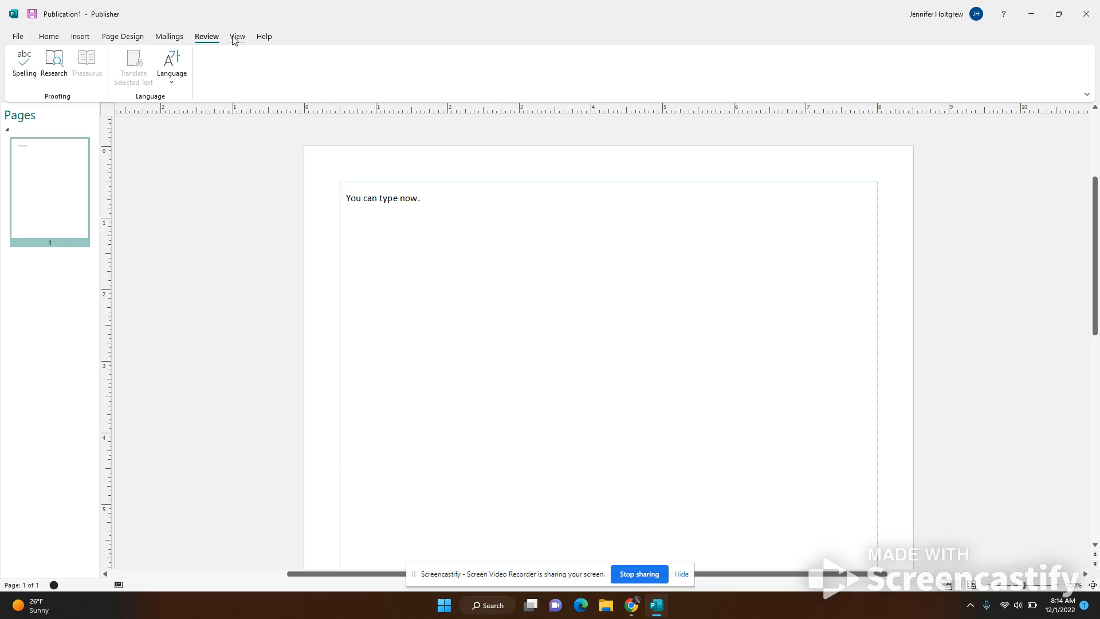
{"action": "left_click", "coordinate": [236, 38]}
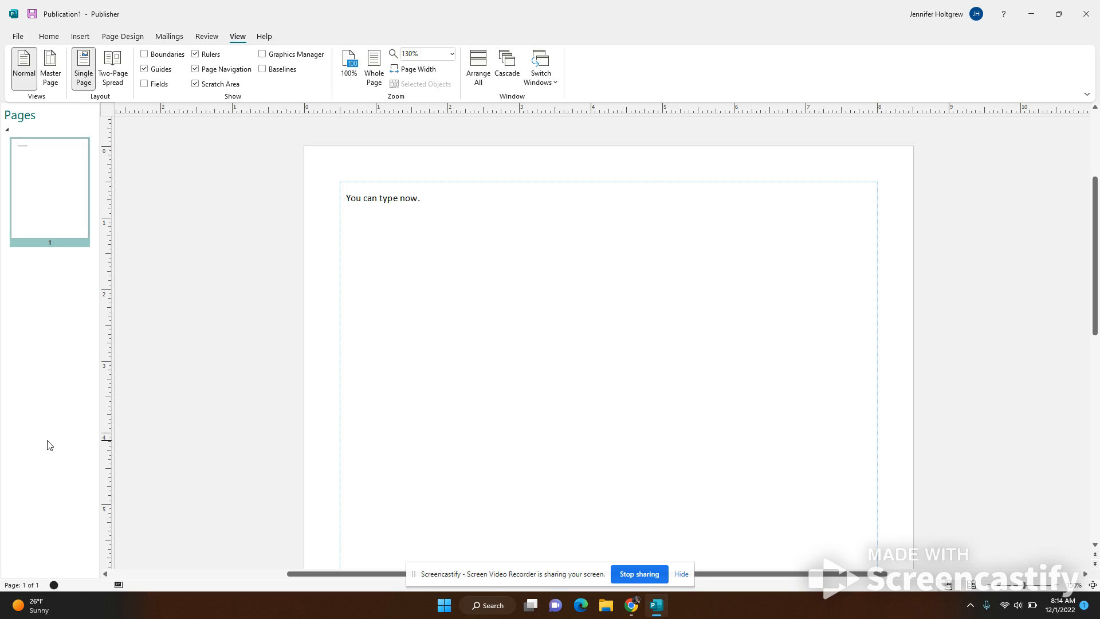
{"action": "left_click", "coordinate": [264, 38]}
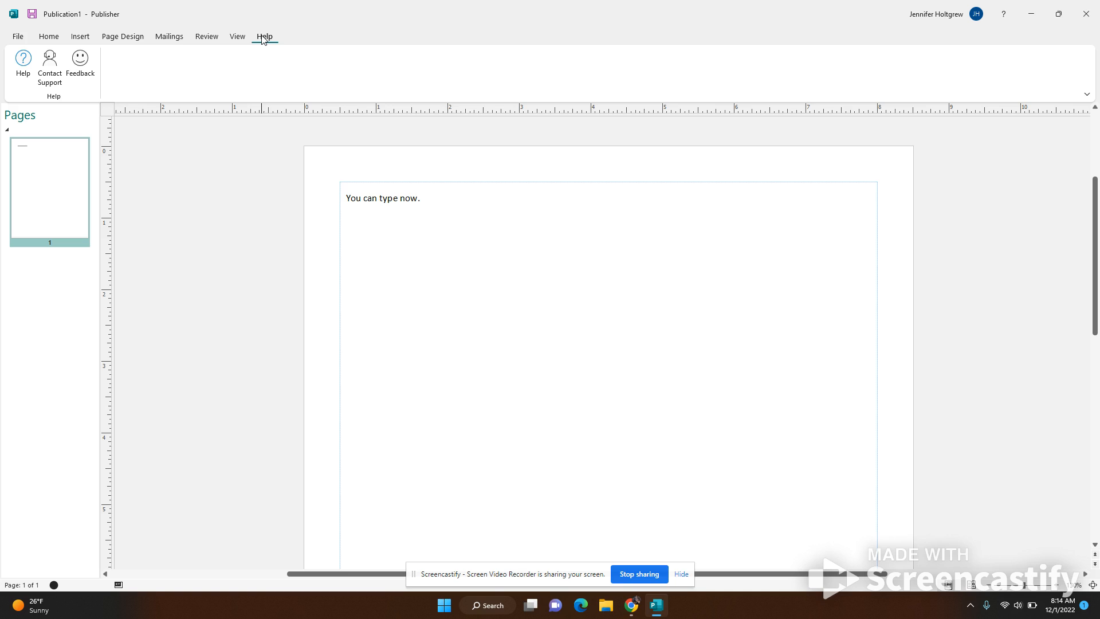
{"action": "left_click", "coordinate": [50, 38]}
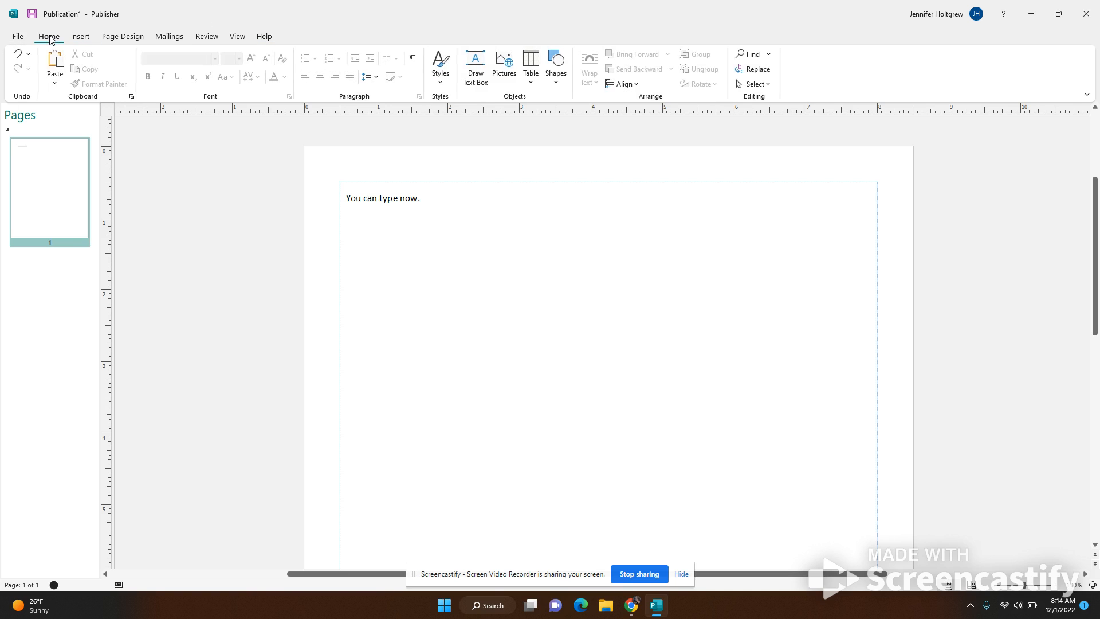
Browse the online templates for new publications and search them for "christmas"
{"action": "left_click", "coordinate": [17, 38]}
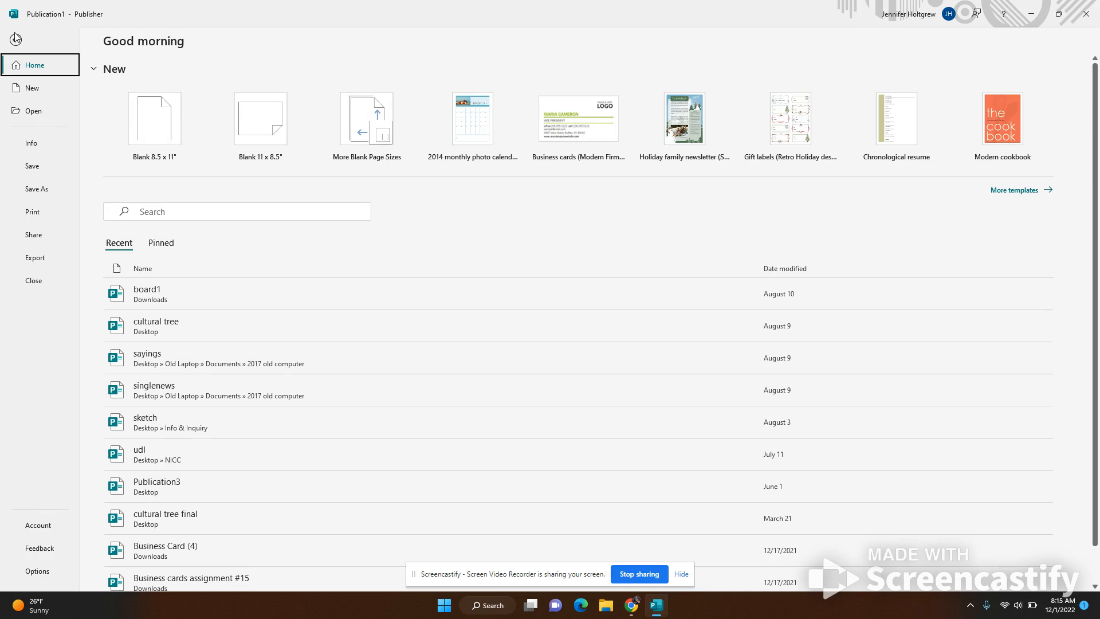
{"action": "left_click", "coordinate": [1018, 191]}
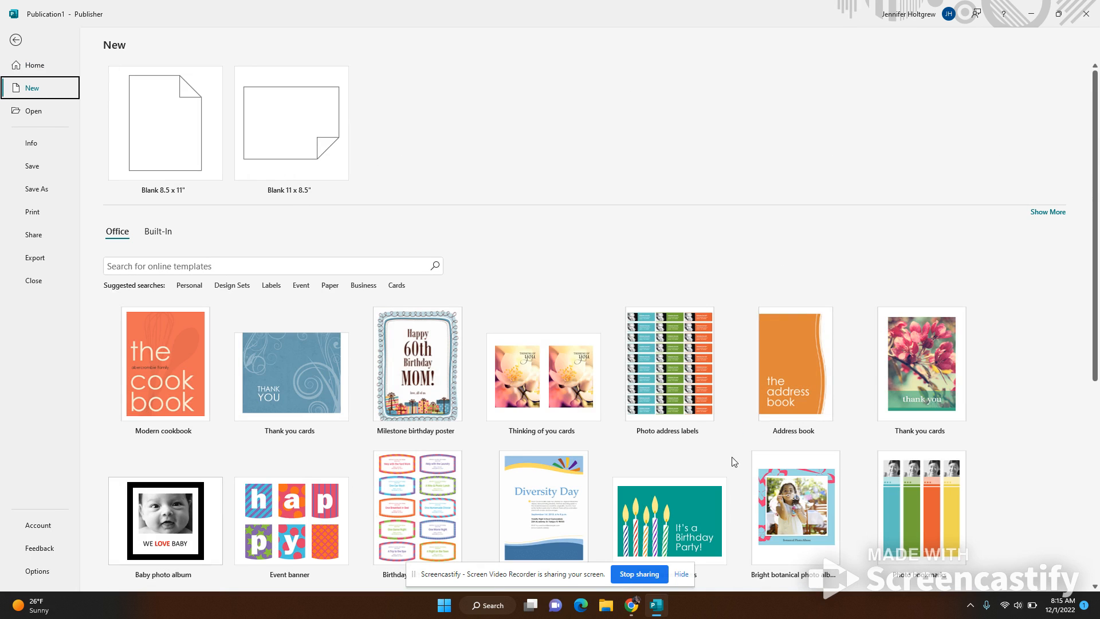
{"action": "left_click_drag", "start_coordinate": [1098, 179], "coordinate": [1098, 401]}
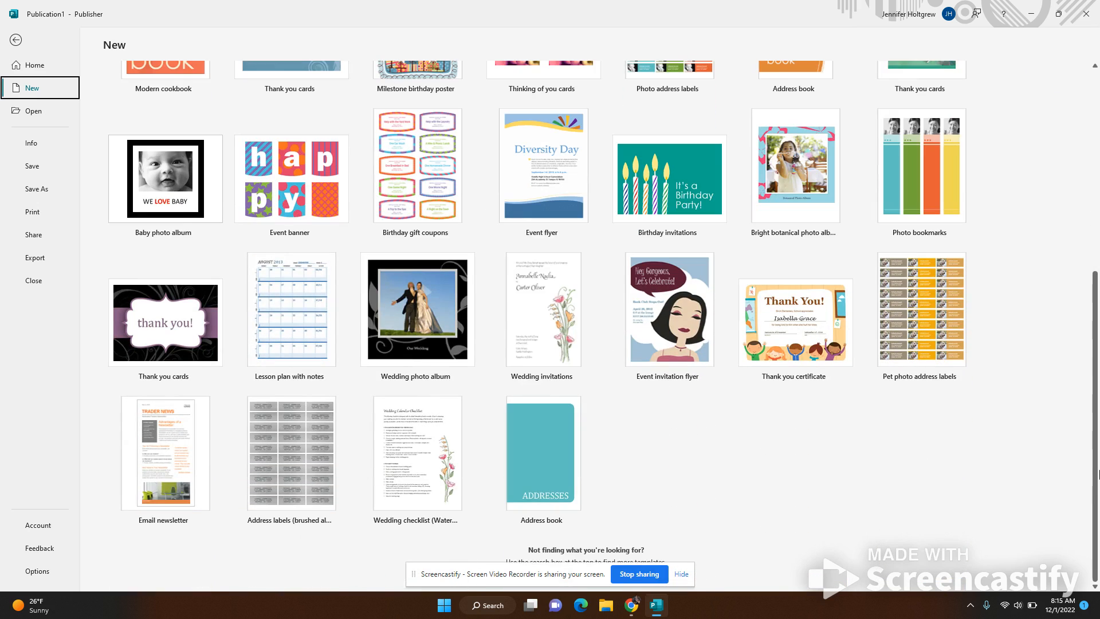
{"action": "left_click_drag", "start_coordinate": [1098, 474], "coordinate": [1098, 131]}
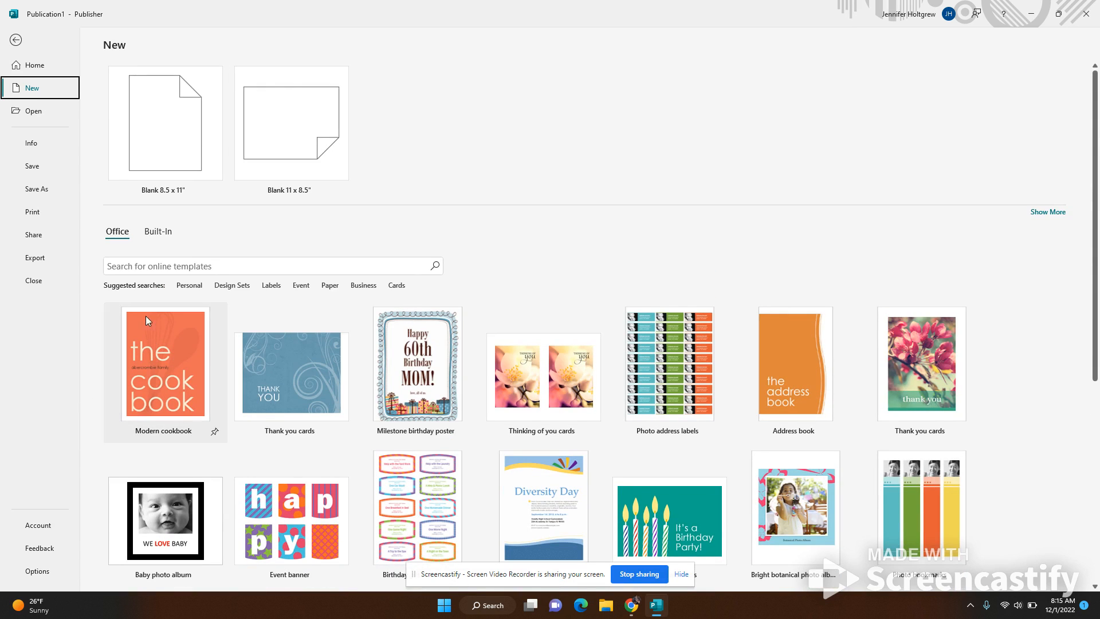
{"action": "left_click", "coordinate": [180, 263]}
{"action": "type", "text": "chris"}
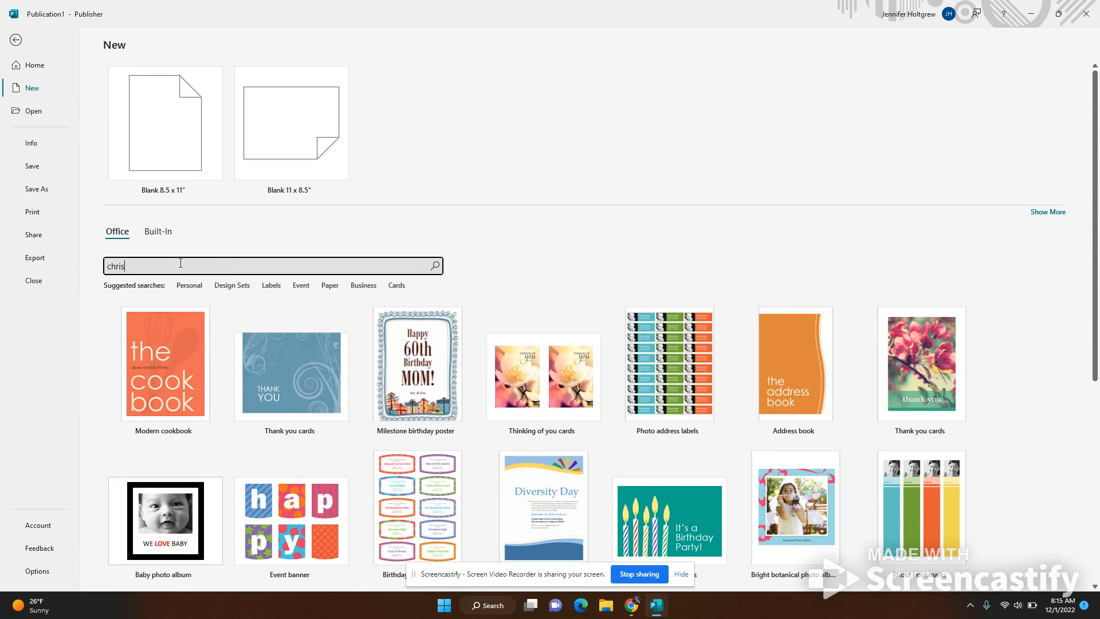
{"action": "type", "text": "tmas"}
{"action": "key", "text": "Return"}
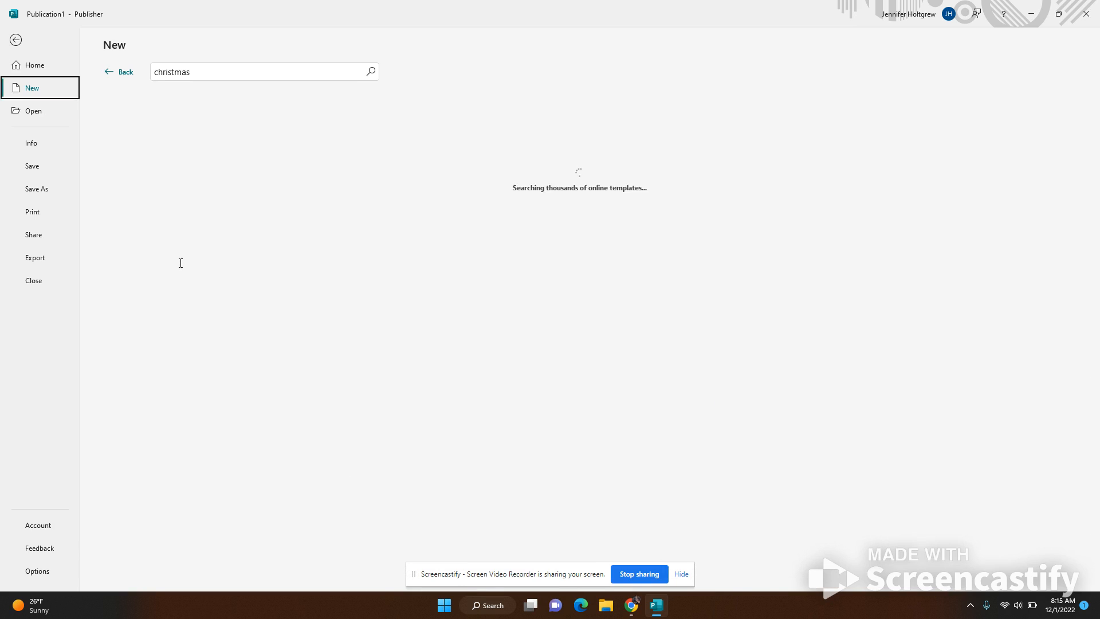
Create a publication from the Gift labels (Retro Holiday design, 10 per page) template
{"action": "left_click", "coordinate": [576, 152]}
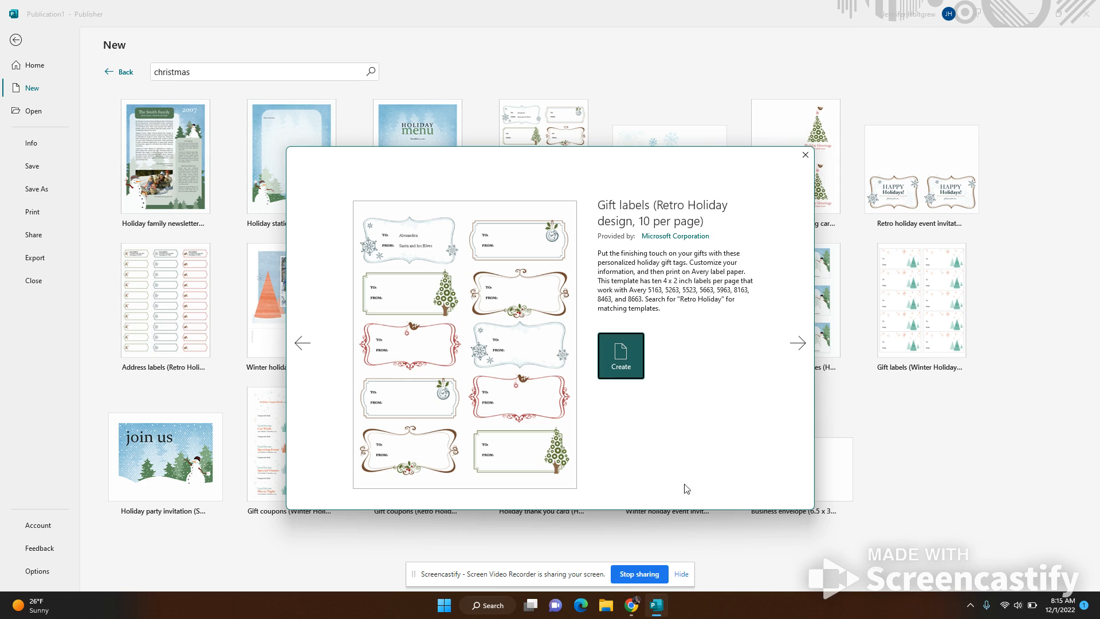
{"action": "left_click", "coordinate": [623, 350]}
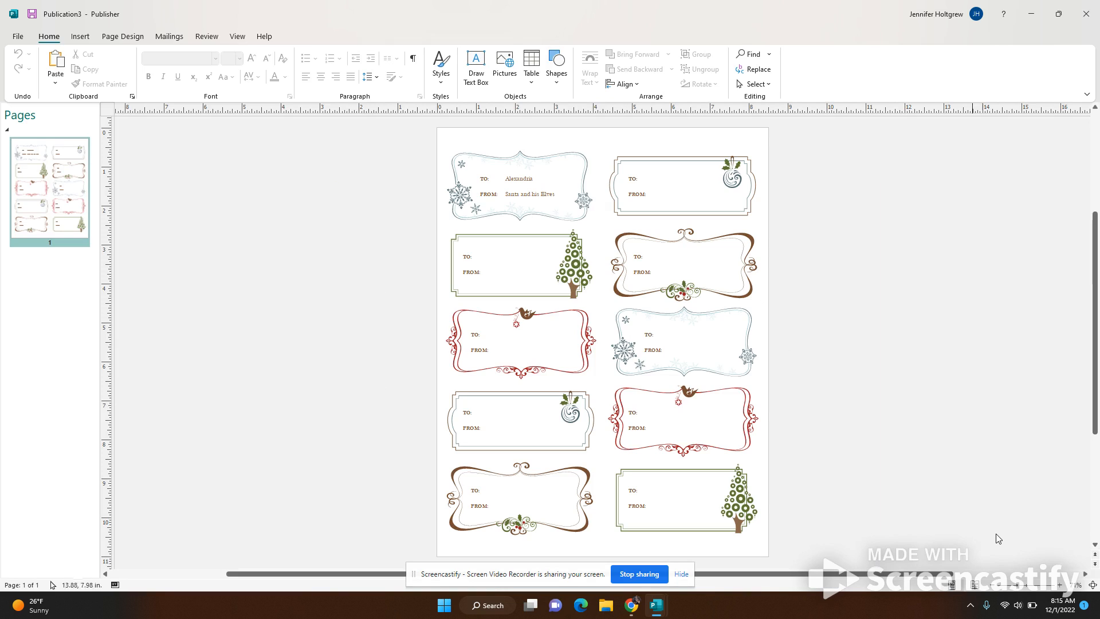
{"action": "left_click", "coordinate": [1060, 584]}
{"action": "left_click", "coordinate": [1060, 584]}
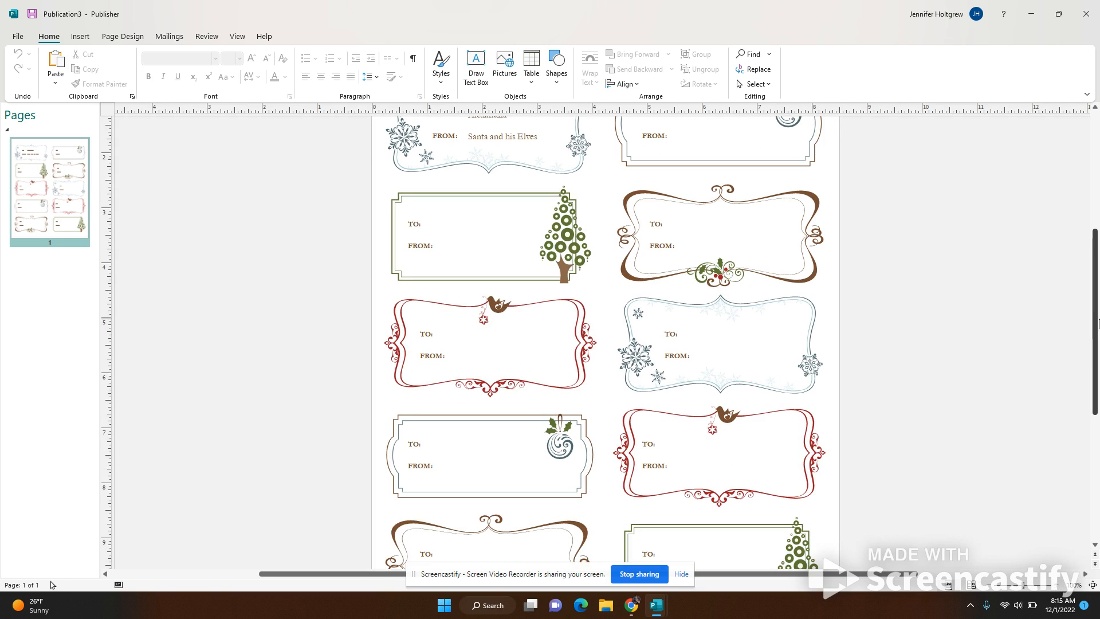
{"action": "left_click_drag", "start_coordinate": [1097, 369], "coordinate": [1098, 304]}
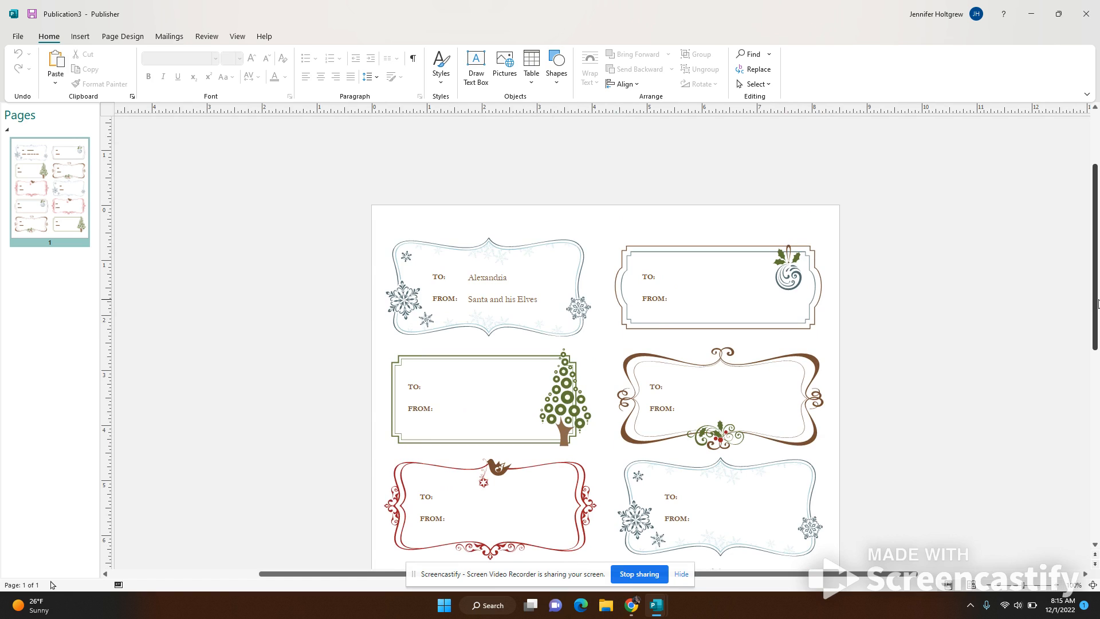
Place the cursor after TO: on the gift label with the ornament to inspect its editable text area
{"action": "left_click", "coordinate": [659, 278]}
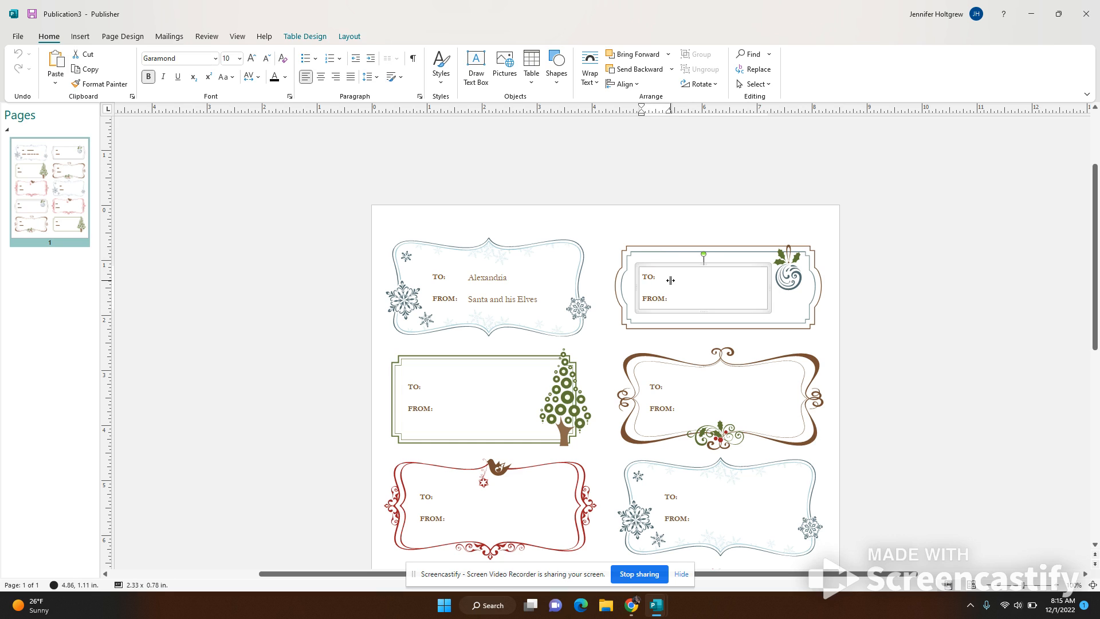
{"action": "left_click", "coordinate": [242, 352]}
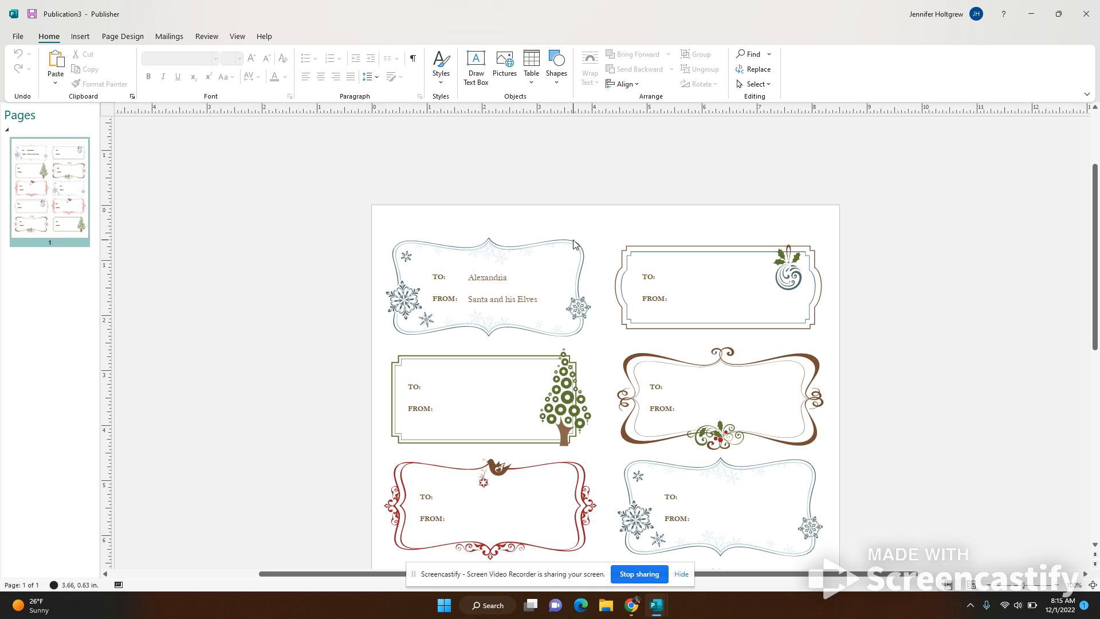
{"action": "left_click", "coordinate": [658, 279]}
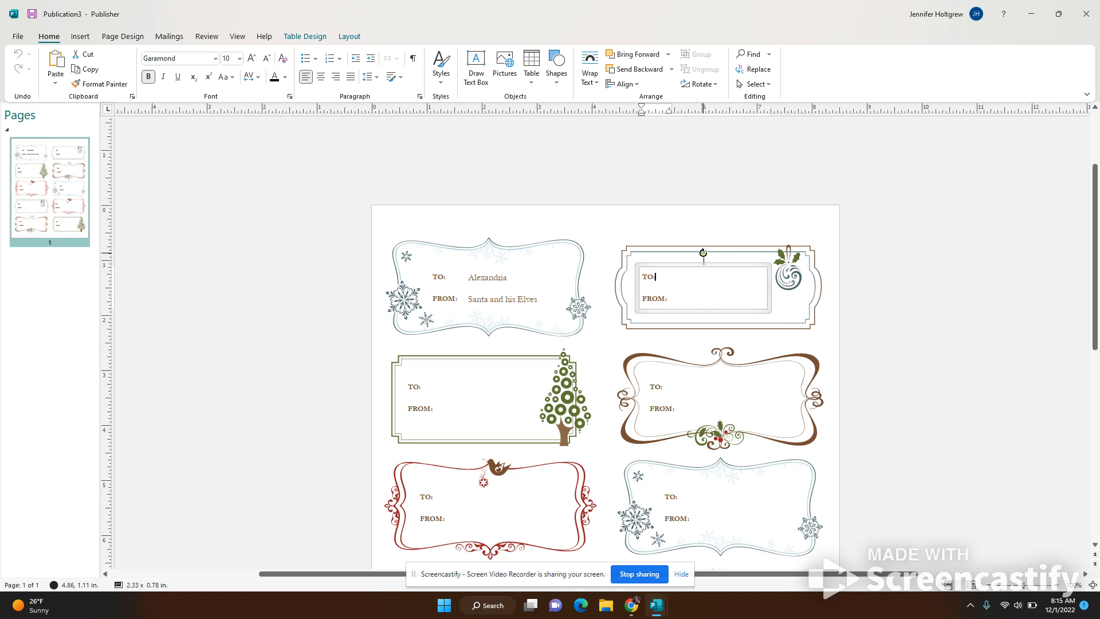
{"action": "mouse_move", "coordinate": [703, 253]}
{"action": "left_mouse_down"}
{"action": "mouse_move", "coordinate": [723, 256]}
{"action": "mouse_move", "coordinate": [705, 254]}
{"action": "left_mouse_up"}
Open the full gallery of Office templates for new publications and look through the available designs
{"action": "left_click", "coordinate": [22, 37]}
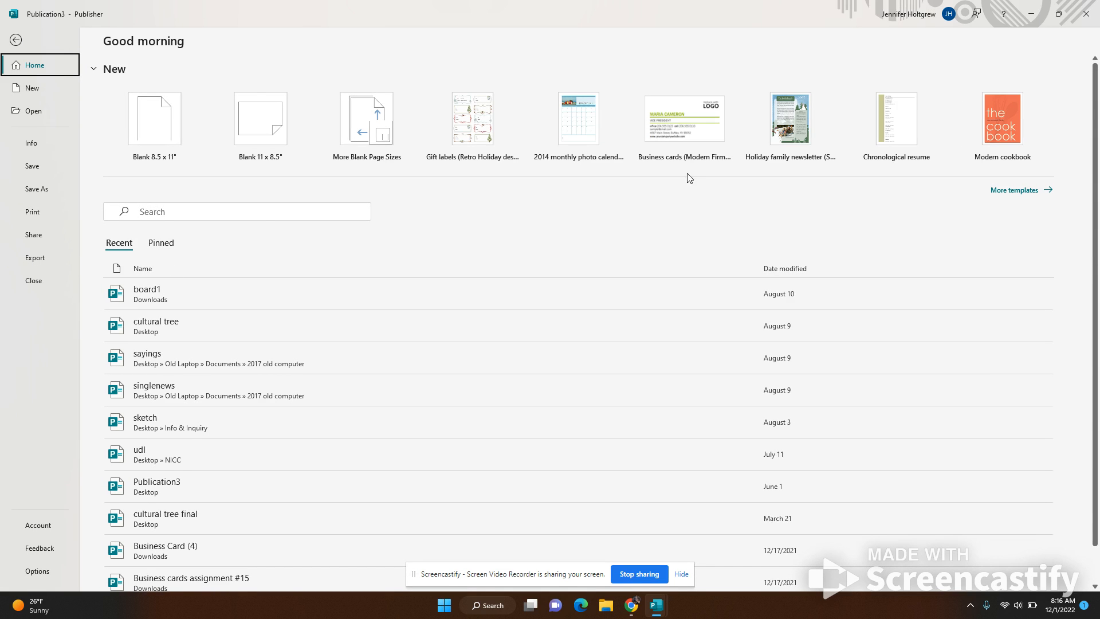
{"action": "left_click", "coordinate": [1016, 189]}
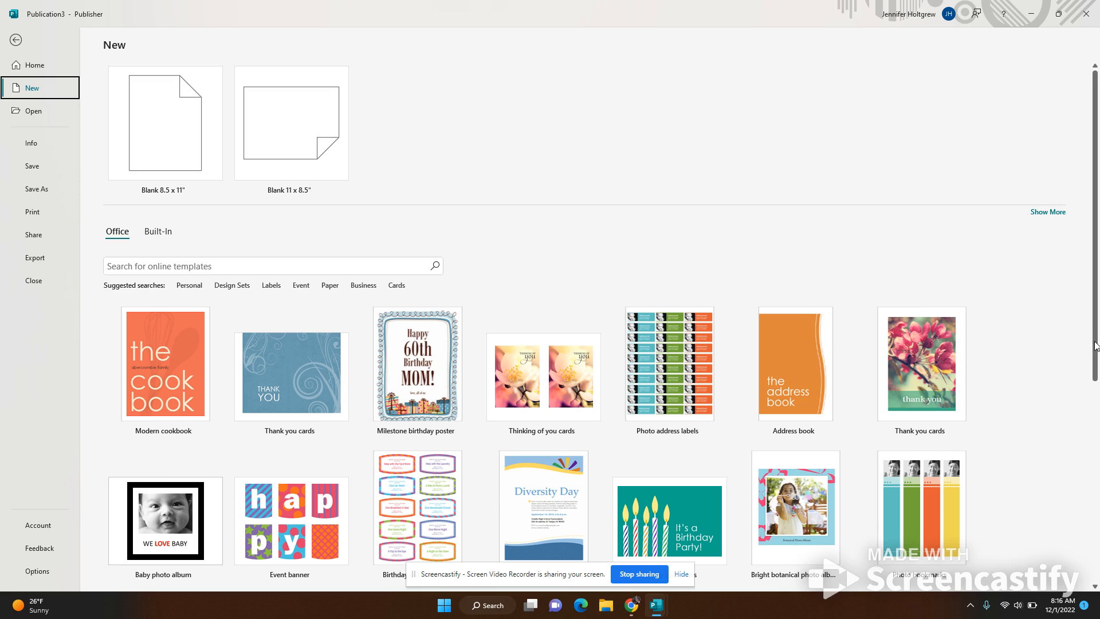
{"action": "left_click_drag", "start_coordinate": [1096, 346], "coordinate": [1097, 476]}
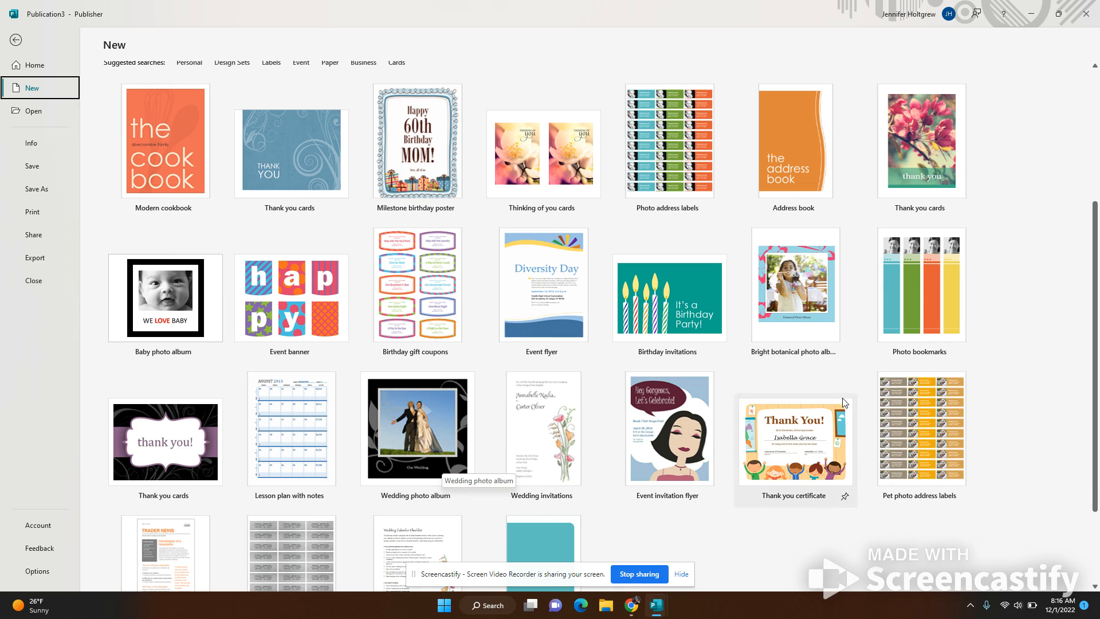
{"action": "left_click_drag", "start_coordinate": [1098, 360], "coordinate": [1098, 531]}
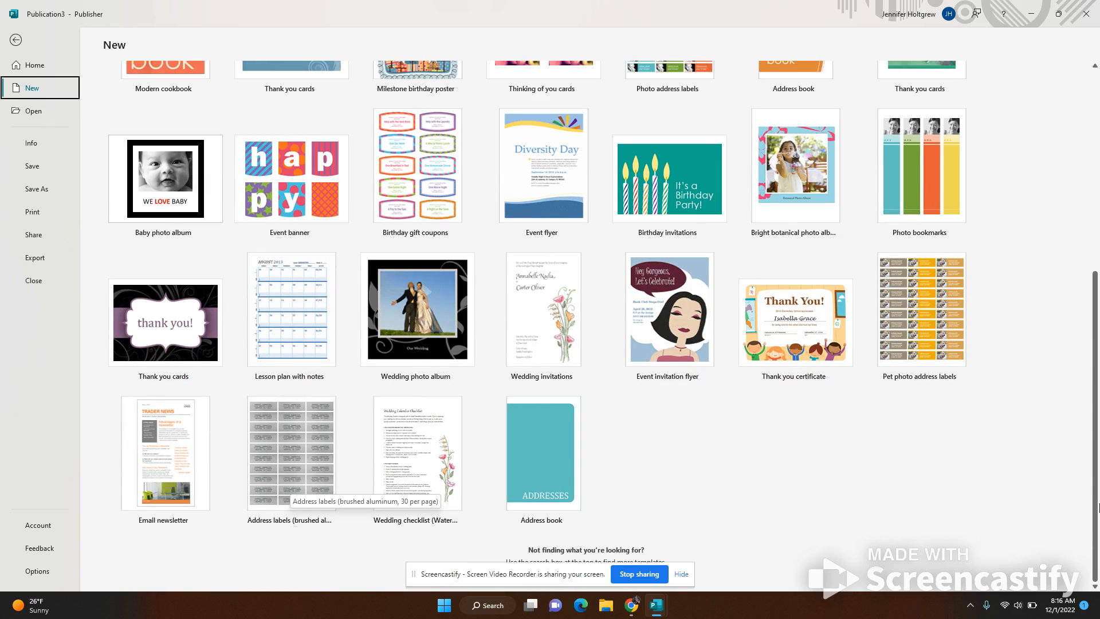
{"action": "left_click_drag", "start_coordinate": [1098, 541], "coordinate": [1098, 392]}
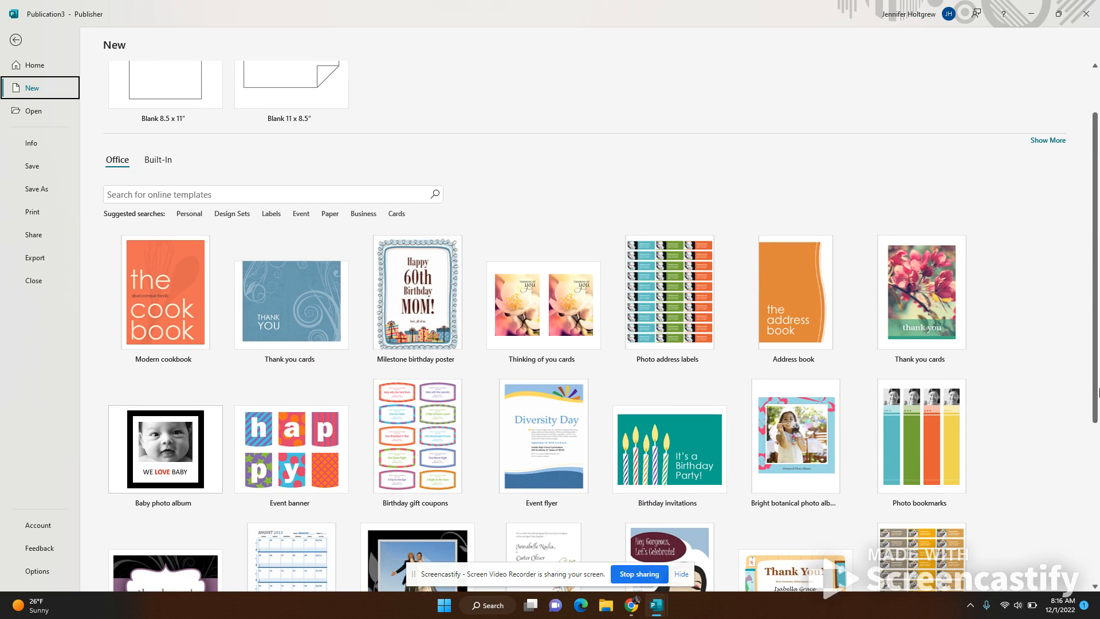